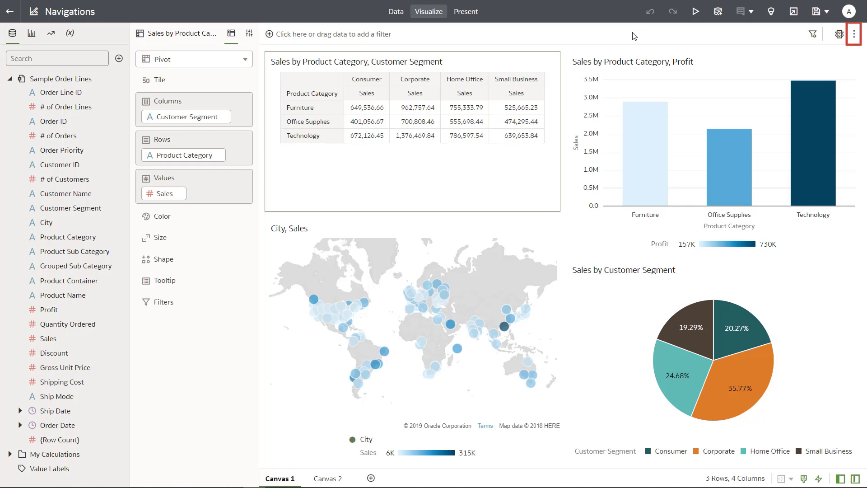
# Step: Add a new data action to the workbook and name it "Nav to Target"
pyautogui.click(855, 34)
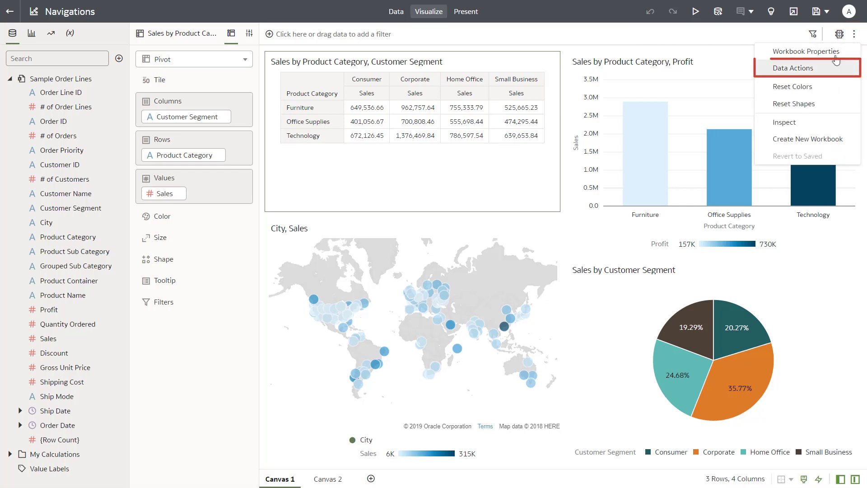
pyautogui.click(821, 70)
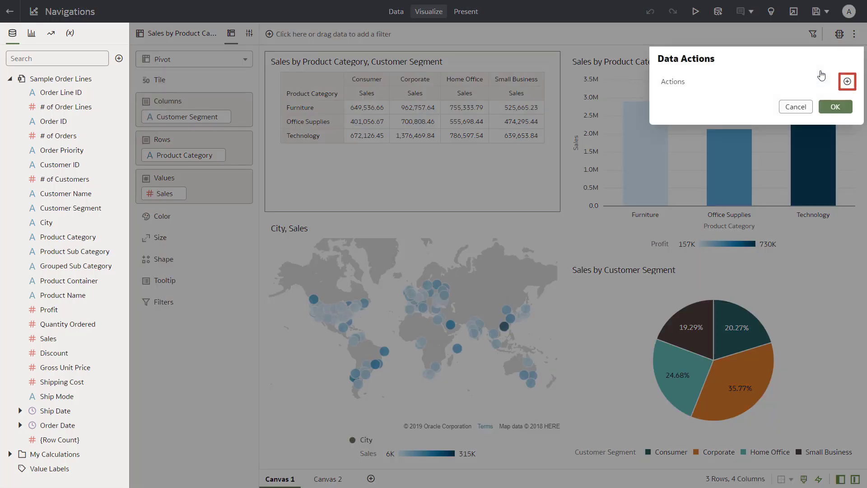
pyautogui.click(847, 81)
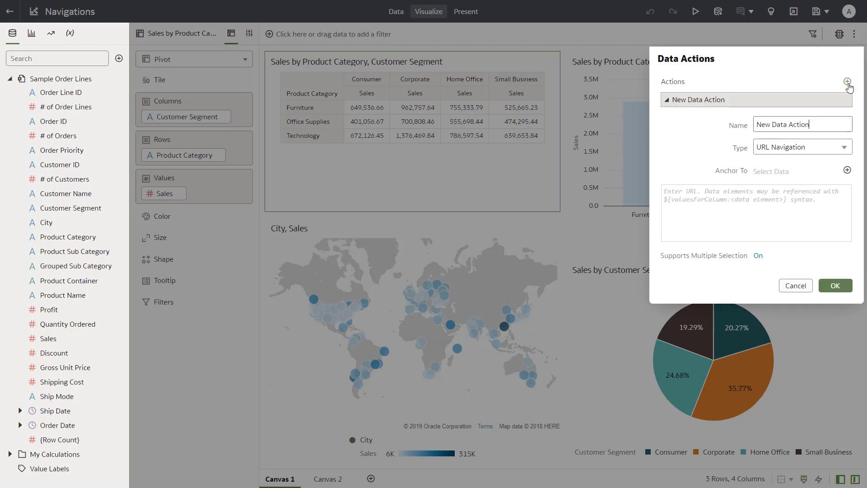
pyautogui.moveTo(832, 118); pyautogui.dragTo(744, 127)
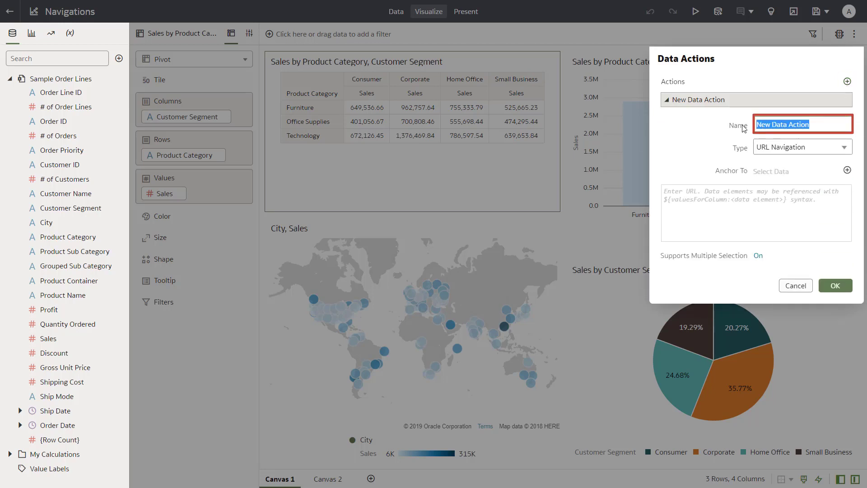
pyautogui.write('Nav to Target')
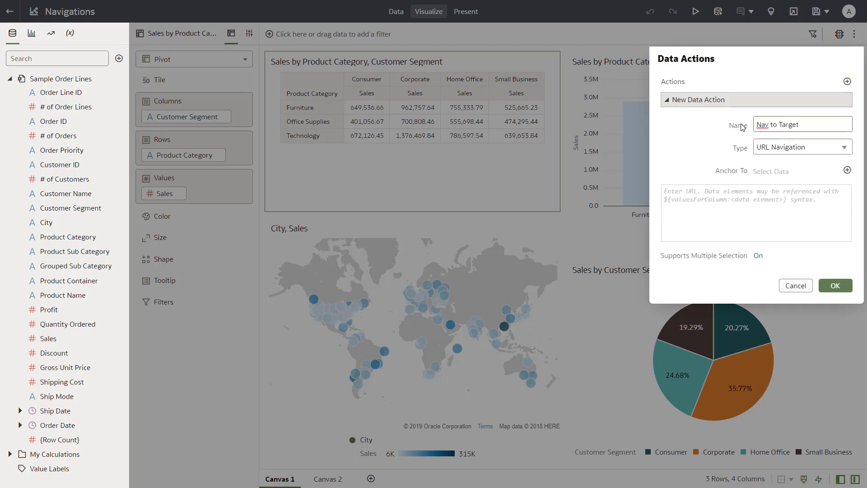
# Step: Set the Nav to Target action's type to Analytics Link with Canvas 2 as the canvas link, and save it
pyautogui.click(845, 148)
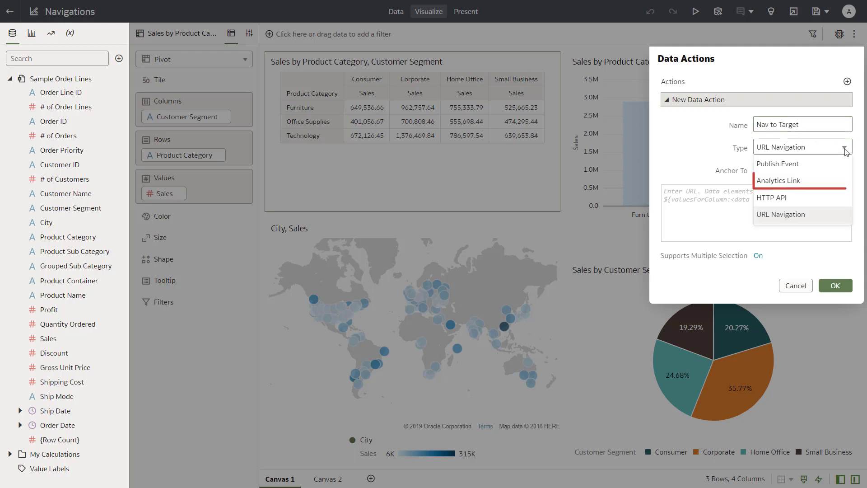
pyautogui.click(787, 181)
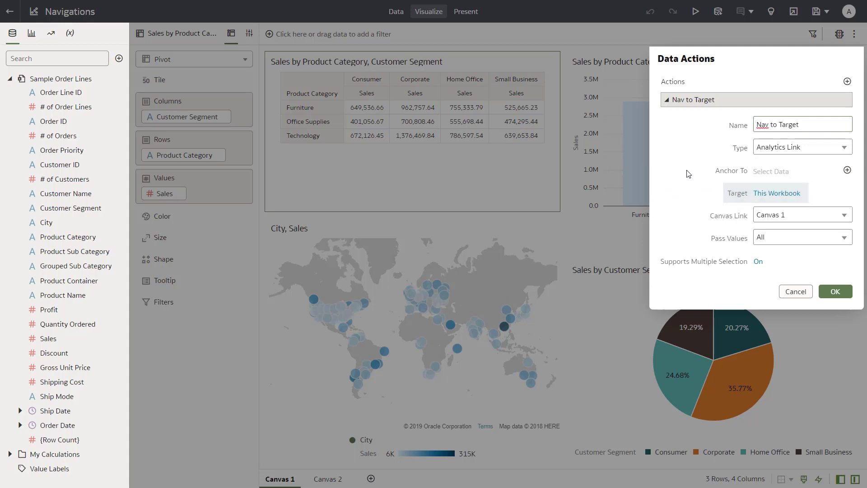
pyautogui.click(844, 215)
pyautogui.click(798, 248)
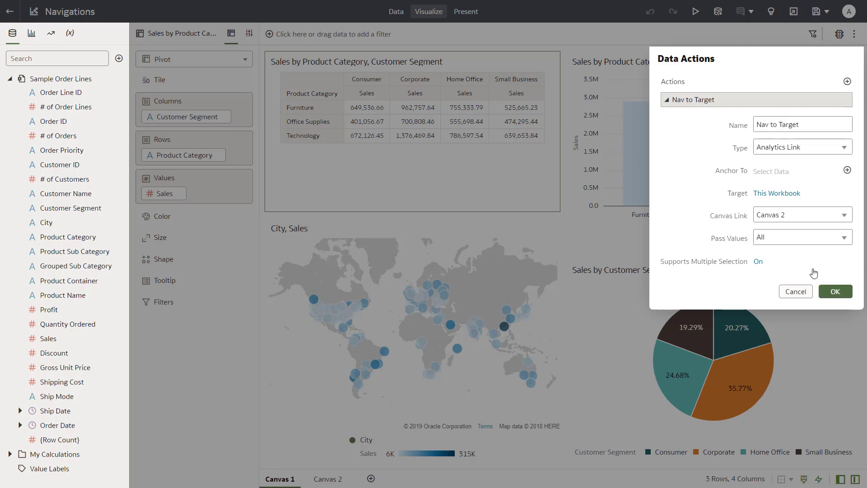
pyautogui.click(835, 292)
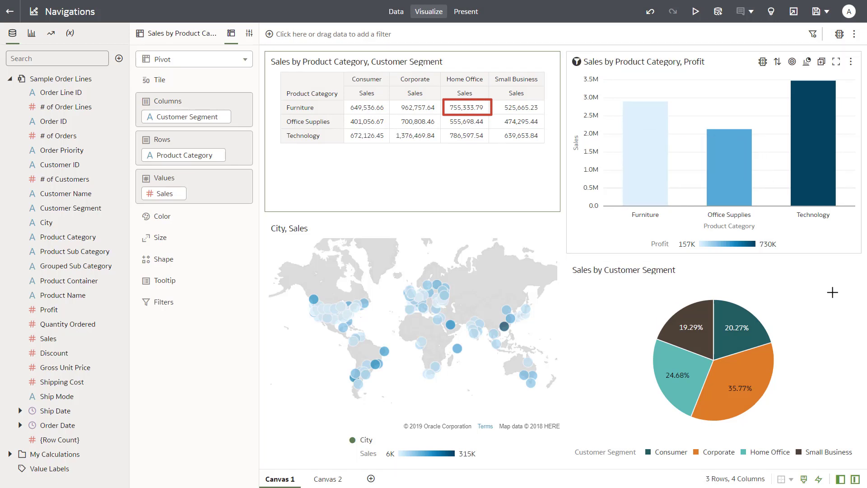
# Step: Test Nav to Target from the Furniture, Home Office sales cell in the pivot table, and undo the navigation
pyautogui.rightClick(465, 108)
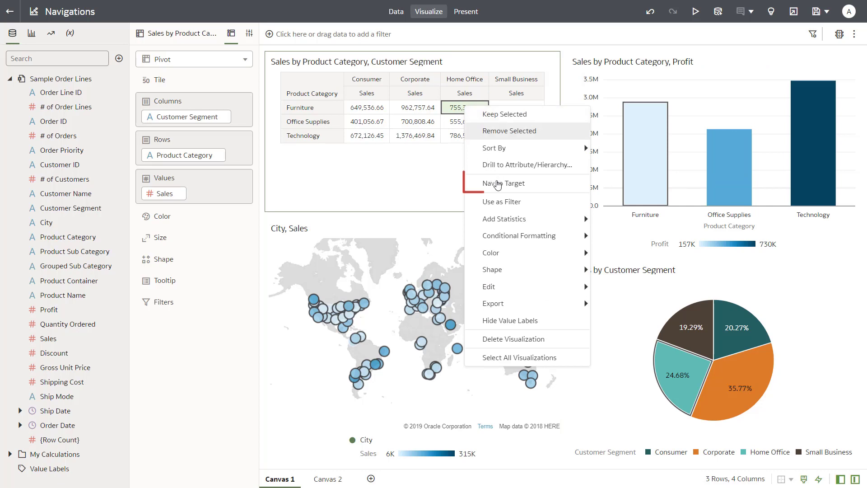
pyautogui.click(497, 184)
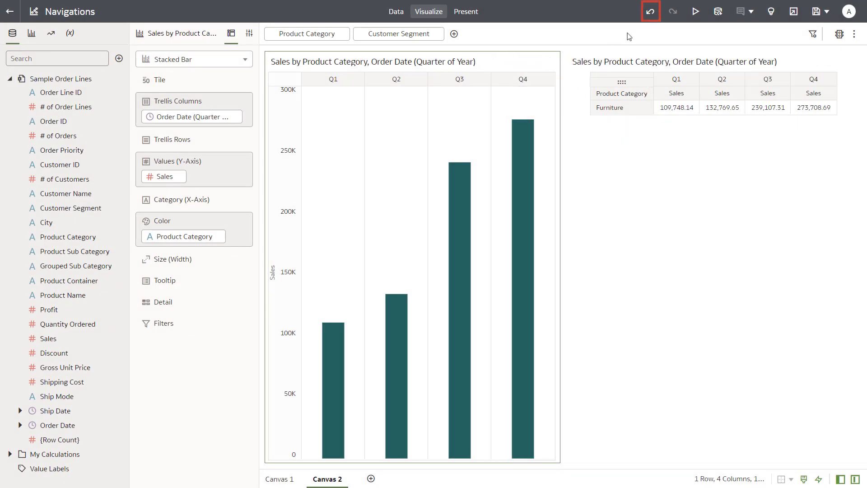
pyautogui.click(650, 12)
# Step: Test Nav to Target from the Furniture bar in the profit chart, and undo the navigation
pyautogui.click(658, 130)
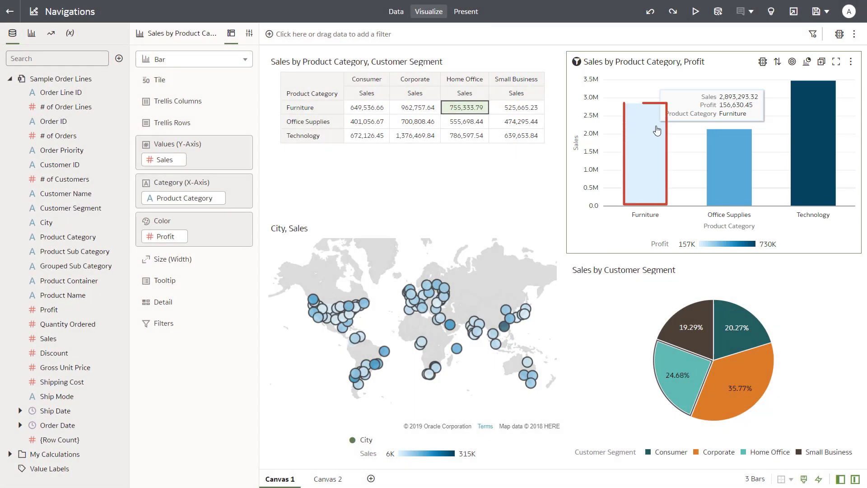
pyautogui.rightClick(657, 130)
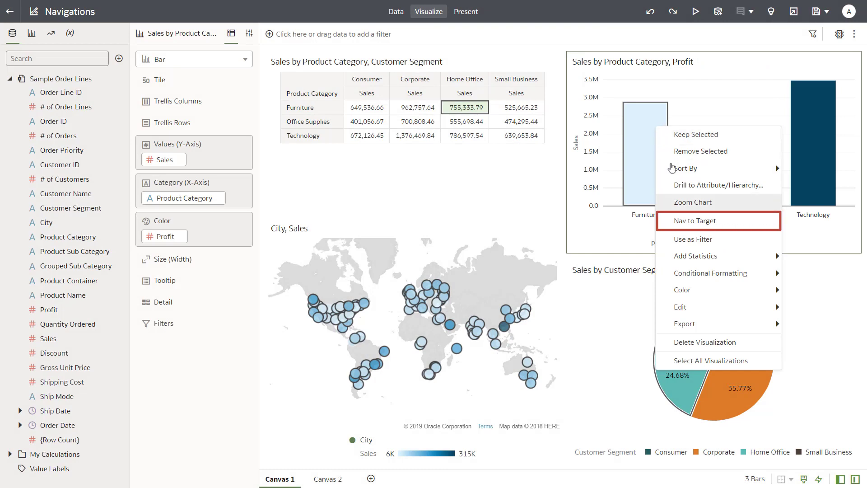
pyautogui.click(696, 226)
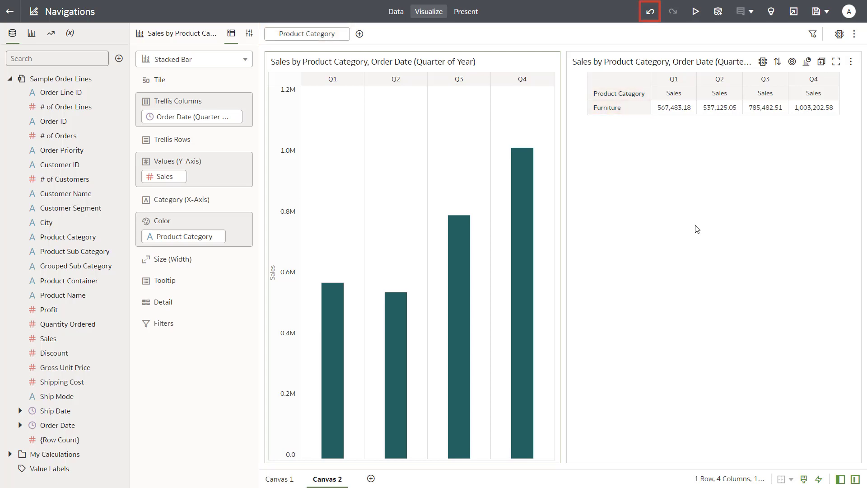
pyautogui.click(650, 11)
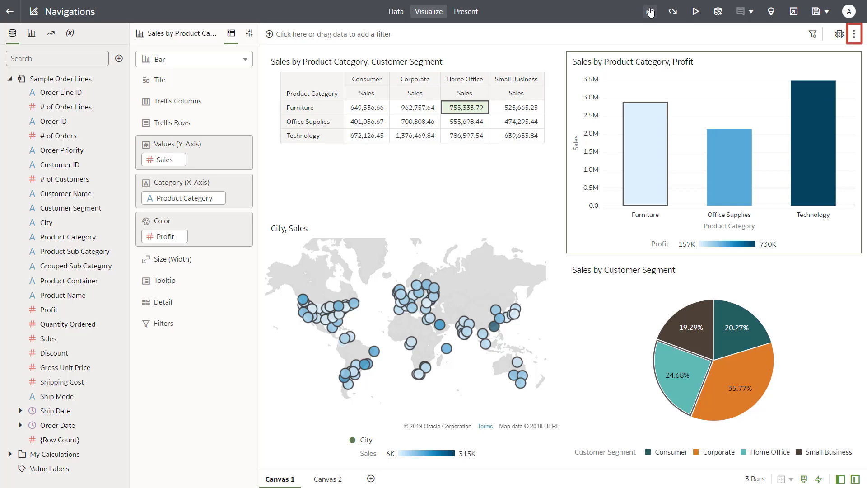
# Step: Anchor the Nav to Target data action to Product Category and save the change
pyautogui.click(854, 34)
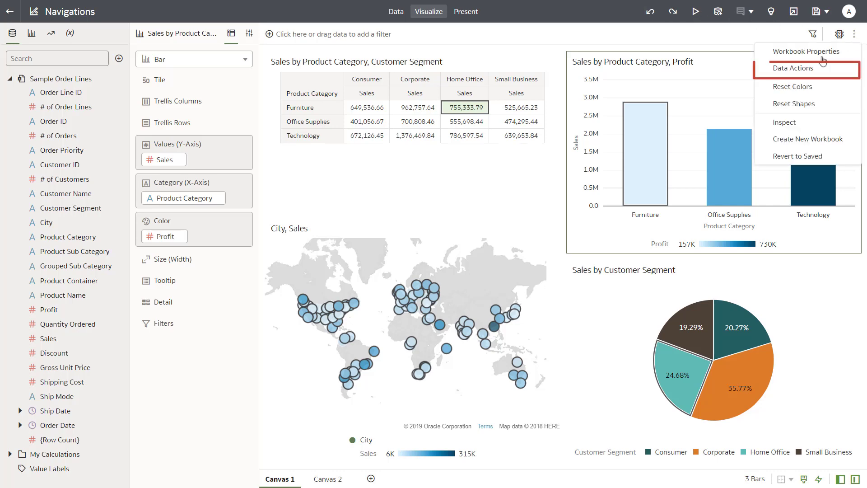
pyautogui.click(812, 67)
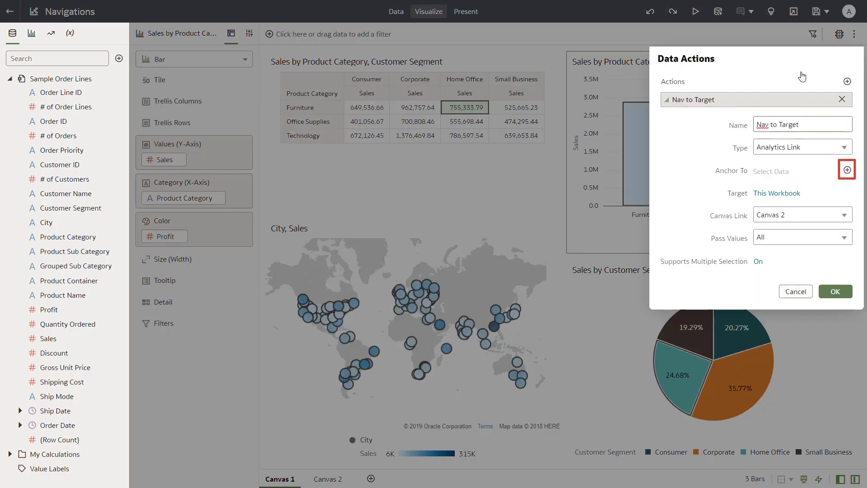
pyautogui.click(847, 171)
pyautogui.scroll(-3, 843, 266)
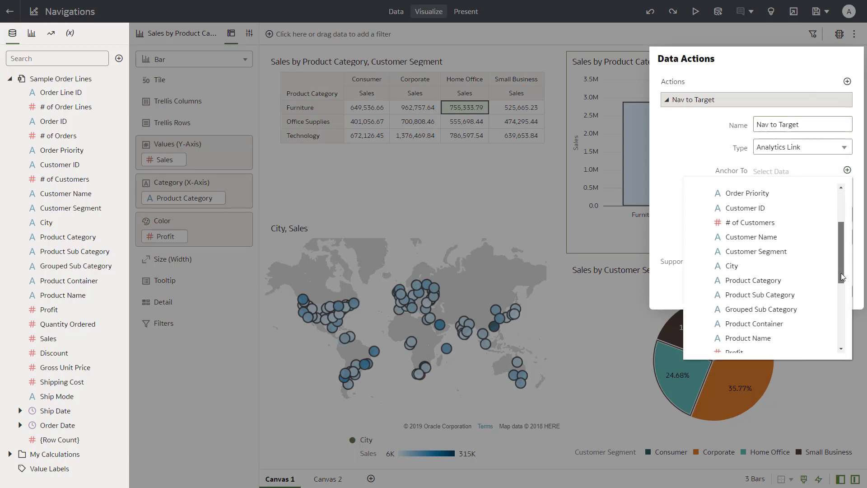
pyautogui.click(768, 282)
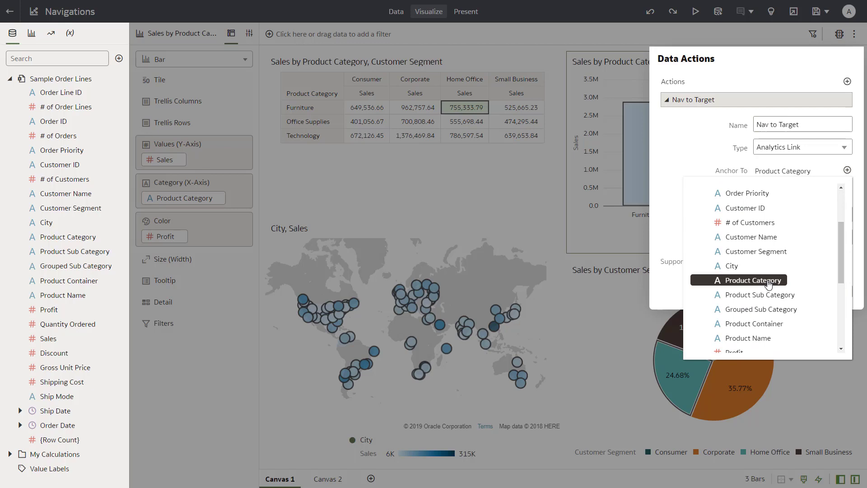
pyautogui.click(676, 151)
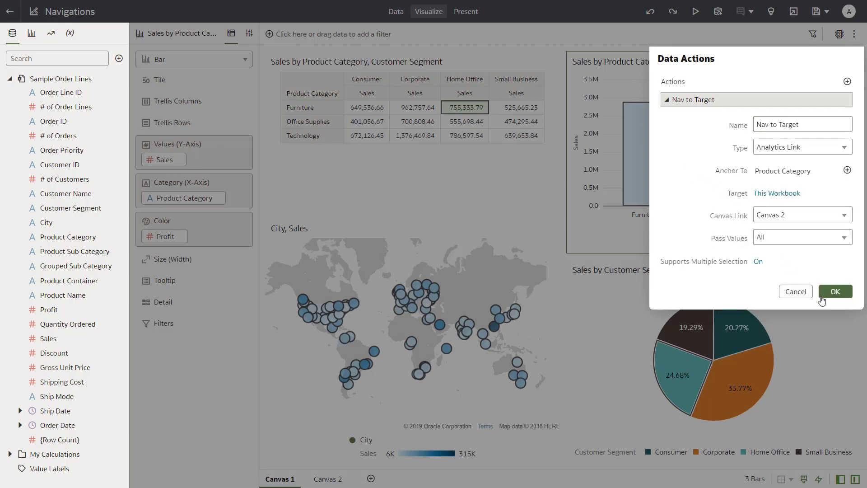
pyautogui.click(835, 292)
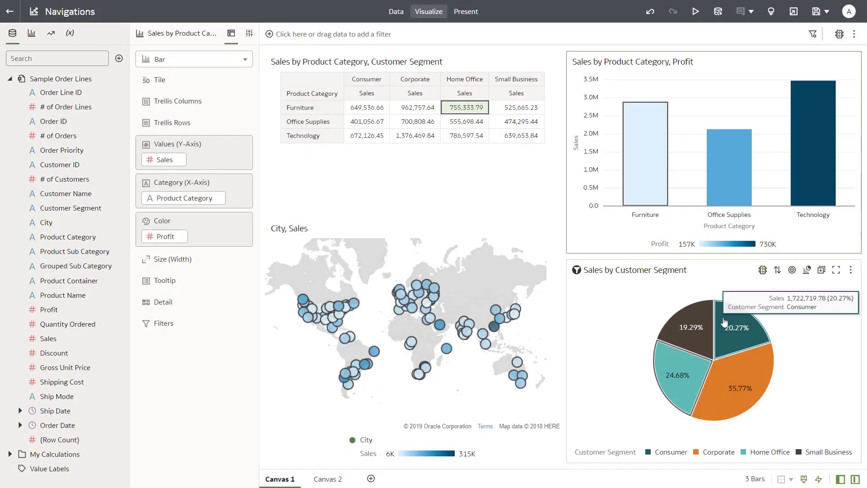
# Step: Check whether Nav to Target is offered for the Consumer pie slice, the city map and the Furniture bar
pyautogui.rightClick(723, 321)
pyautogui.moveTo(723, 322)
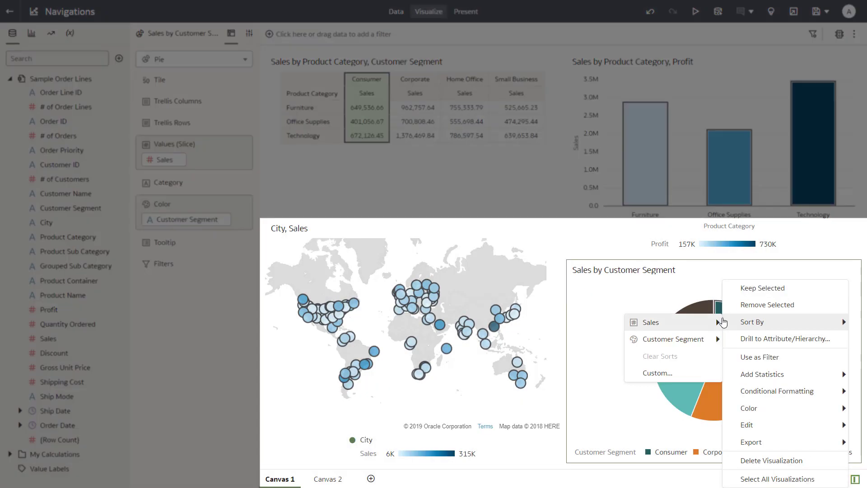
pyautogui.rightClick(482, 292)
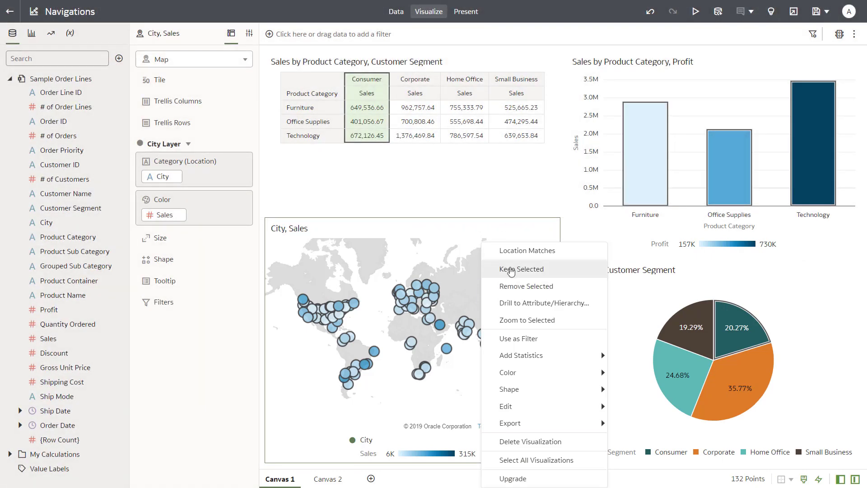
pyautogui.rightClick(641, 161)
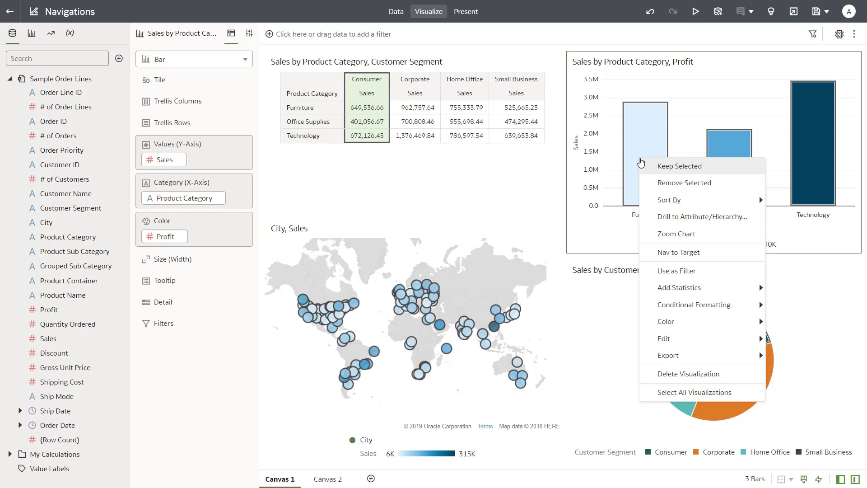
# Step: Add Customer Segment to the Nav to Target data action's anchor columns and save the change
pyautogui.click(854, 34)
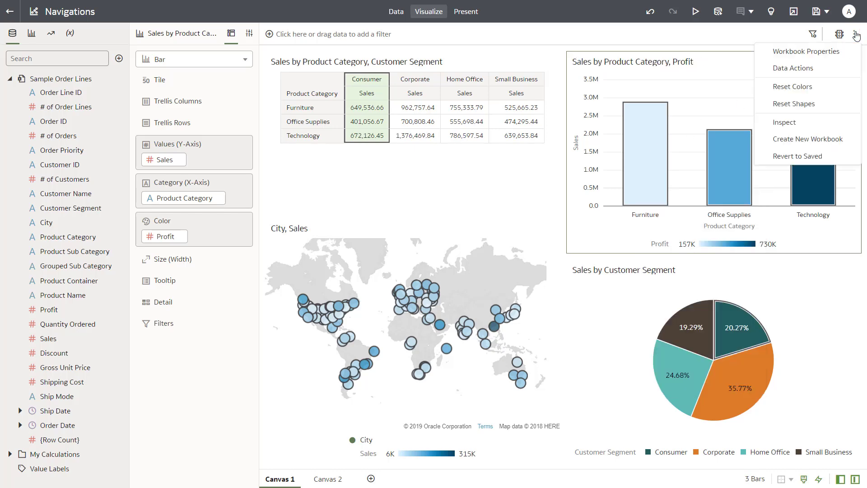
pyautogui.click(823, 67)
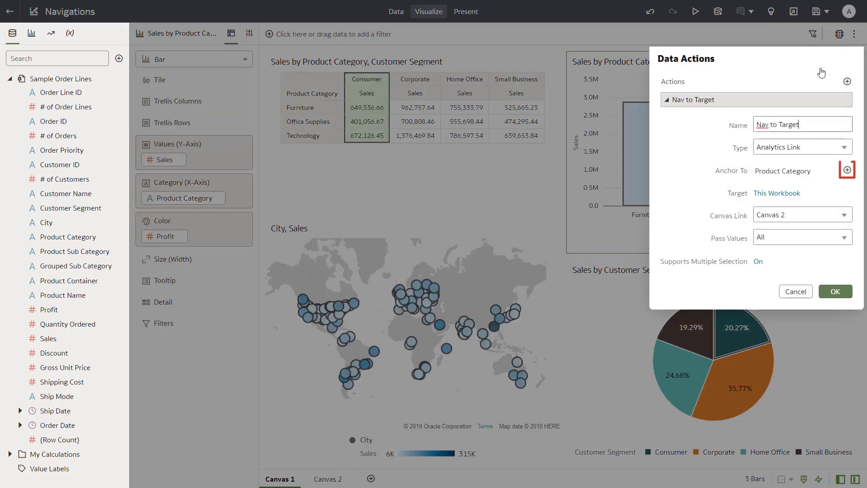
pyautogui.click(847, 169)
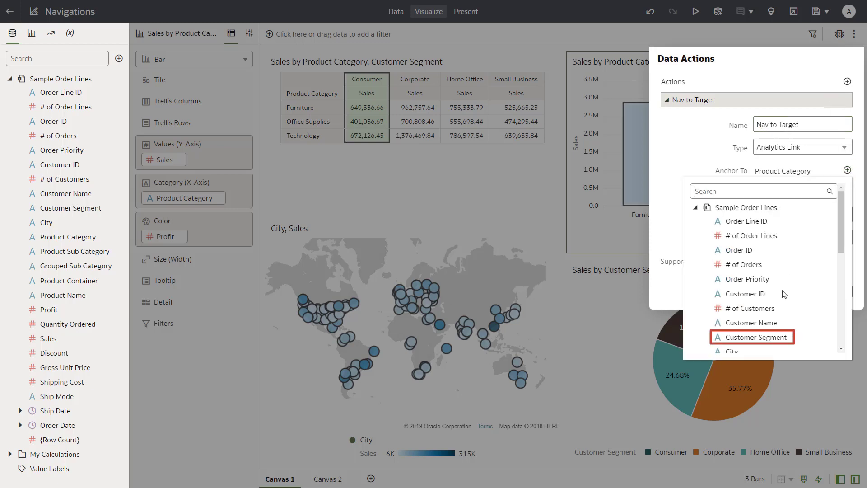
pyautogui.click(752, 337)
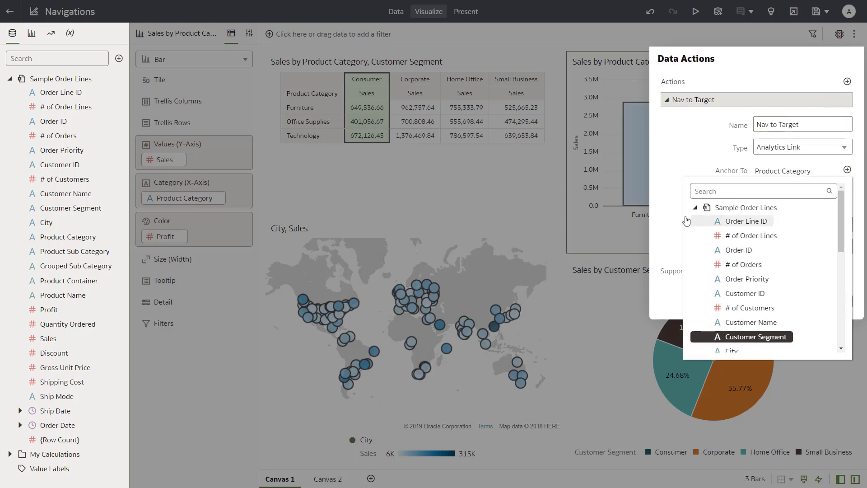
pyautogui.click(673, 195)
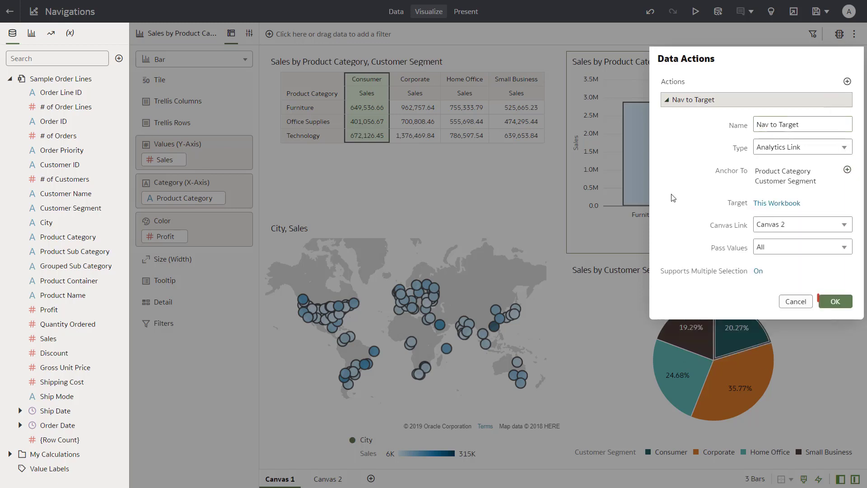
pyautogui.click(835, 302)
# Step: Check the Furniture bar for Nav to Target, run it from the pivot's Office Supplies, Home Office cell, and undo the navigation
pyautogui.rightClick(640, 116)
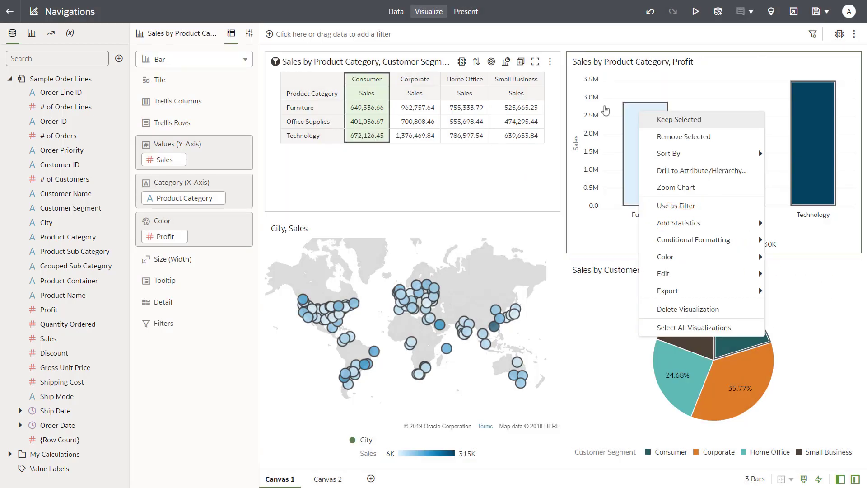
pyautogui.rightClick(470, 121)
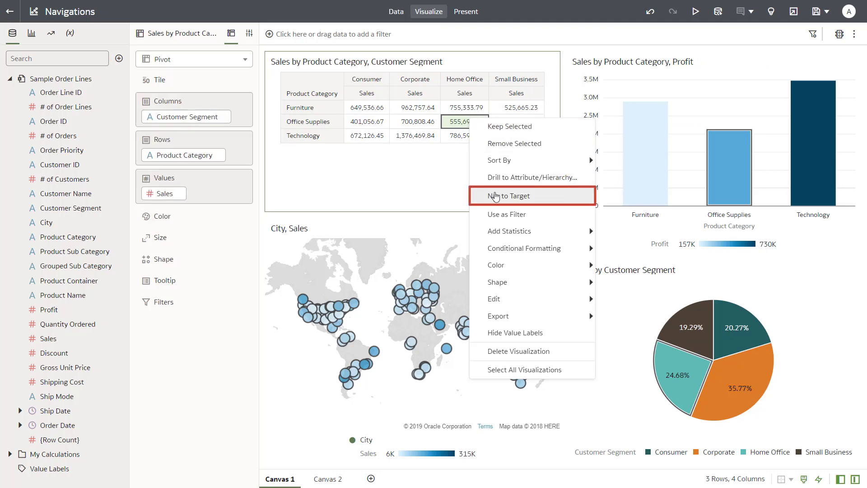
pyautogui.click(496, 197)
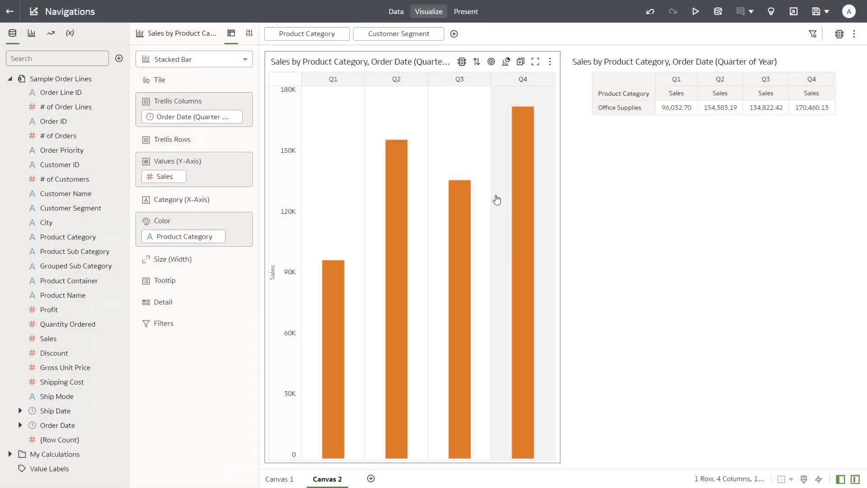
pyautogui.click(650, 12)
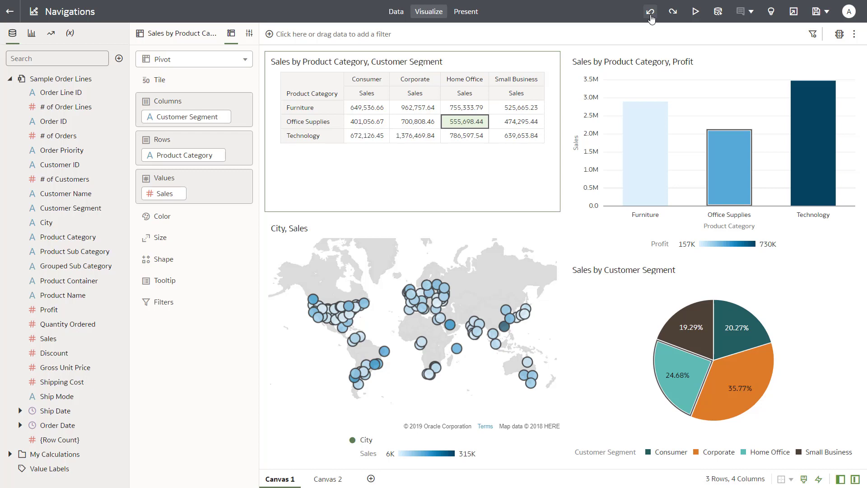
# Step: Set the Nav to Target data action to pass Anchor Data values and save the change
pyautogui.click(854, 34)
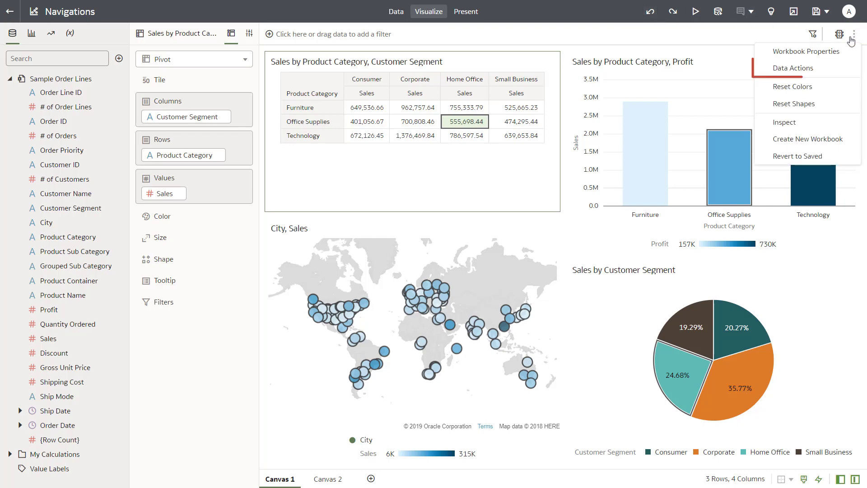
pyautogui.click(808, 68)
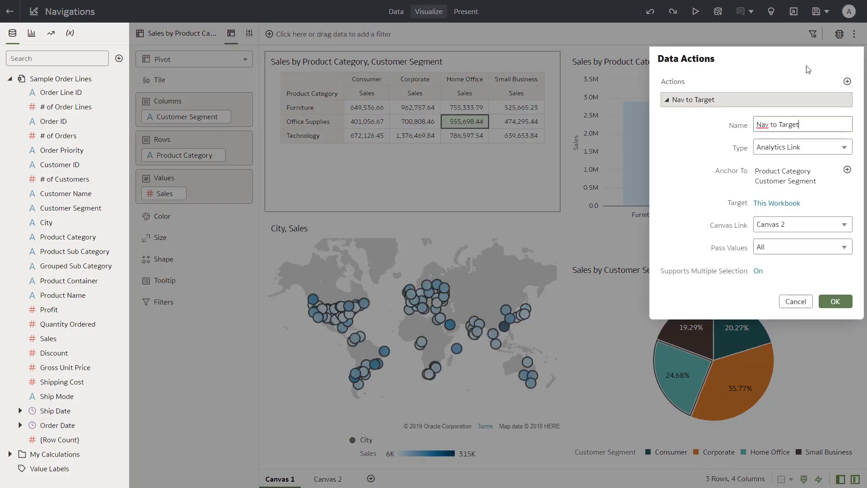
pyautogui.click(843, 247)
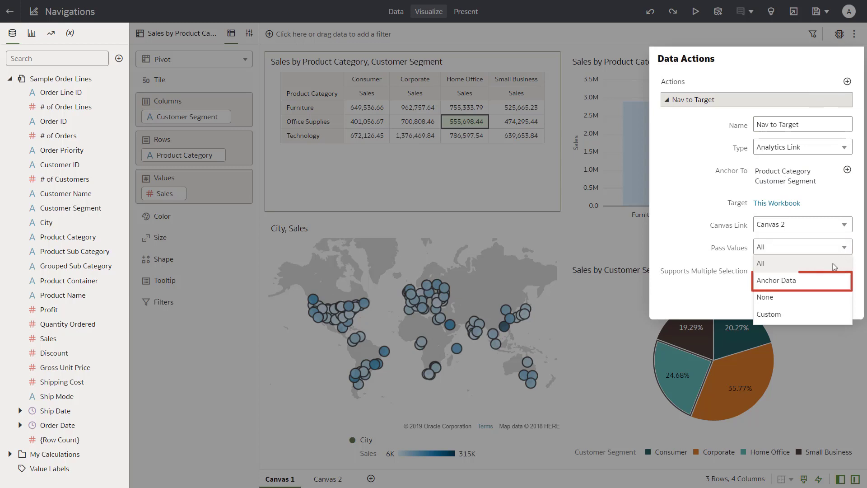
pyautogui.click(814, 281)
pyautogui.click(835, 302)
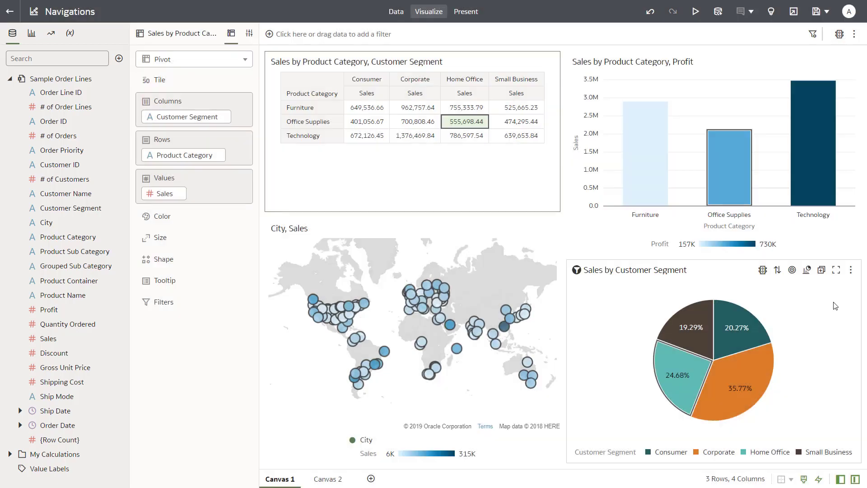
# Step: Run Nav to Target from the pivot's Office Supplies, Small Business cell, and undo the navigation to return to Canvas 1
pyautogui.click(519, 122)
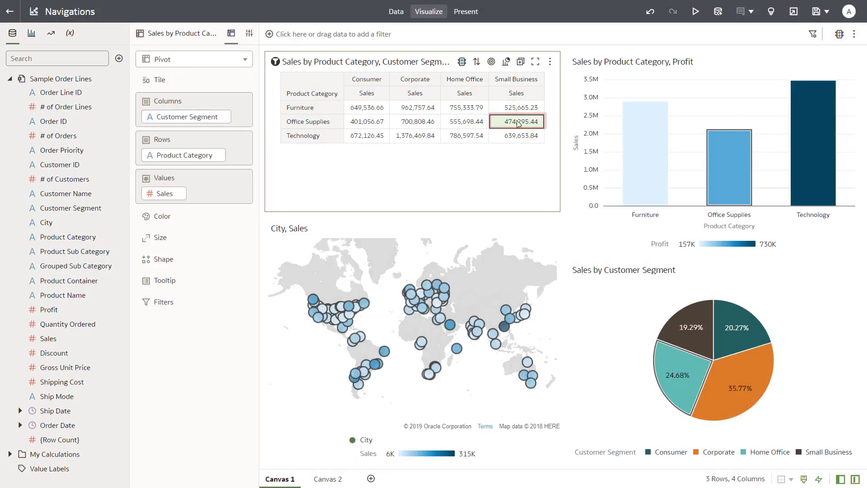
pyautogui.rightClick(518, 124)
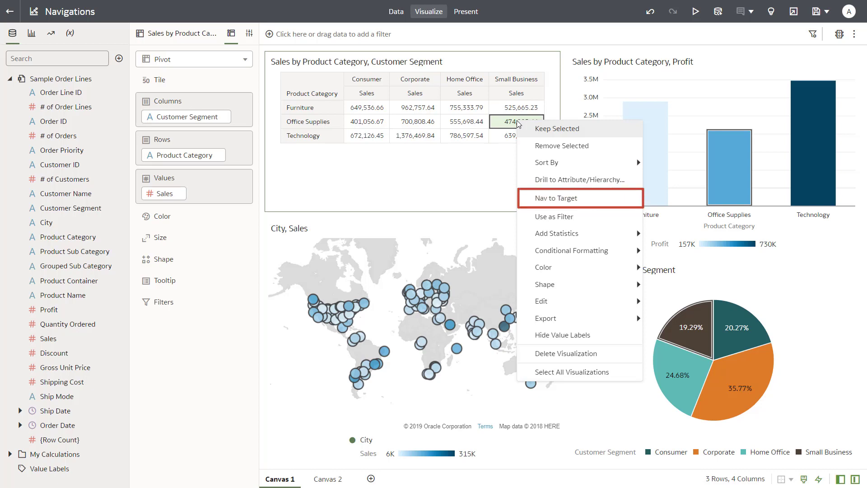
pyautogui.click(541, 196)
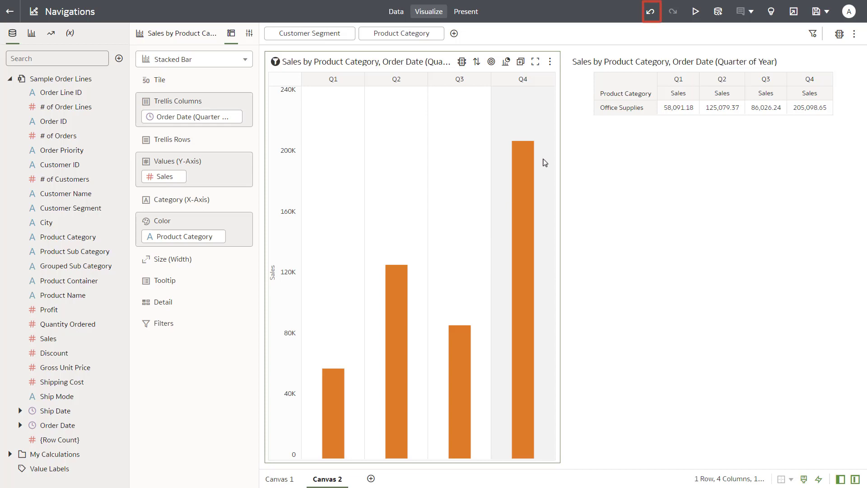
pyautogui.click(650, 18)
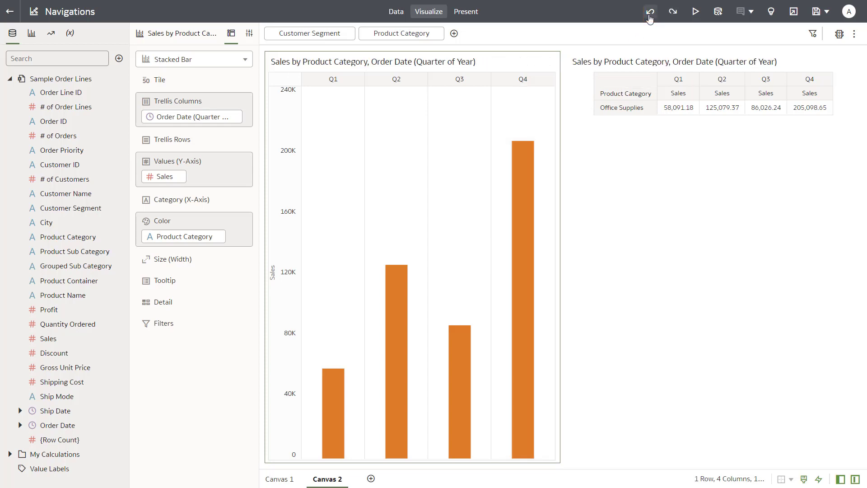
pyautogui.click(650, 18)
pyautogui.click(652, 18)
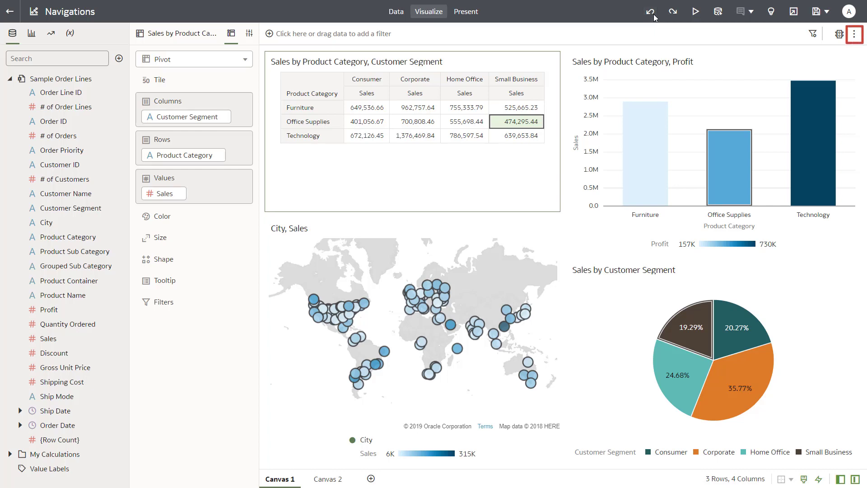
# Step: Add a second data action of type URL Navigation to the workbook and name it Nav to URL
pyautogui.click(855, 36)
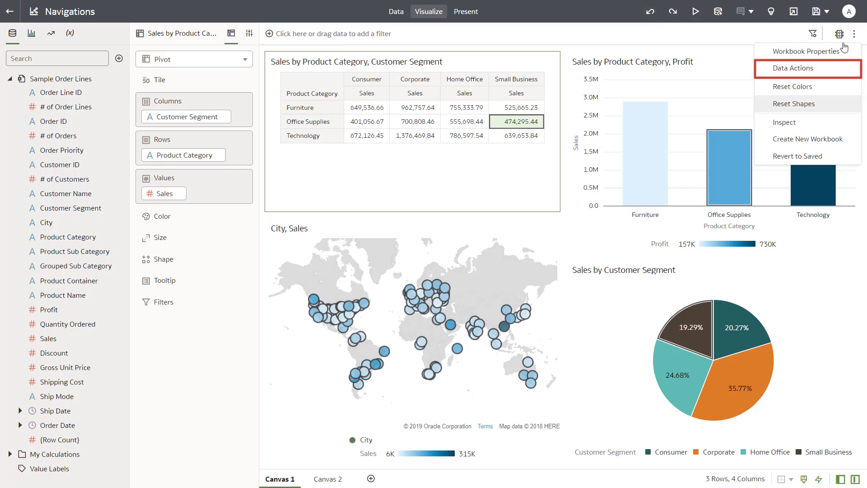
pyautogui.click(799, 69)
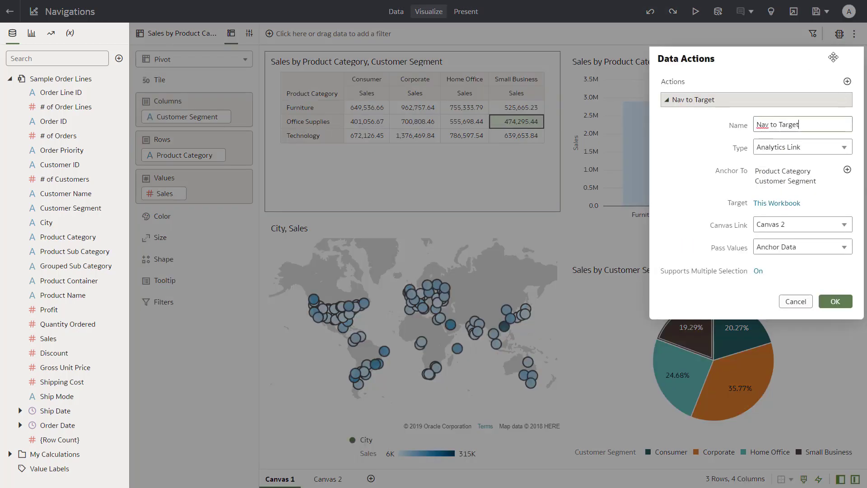
pyautogui.click(847, 82)
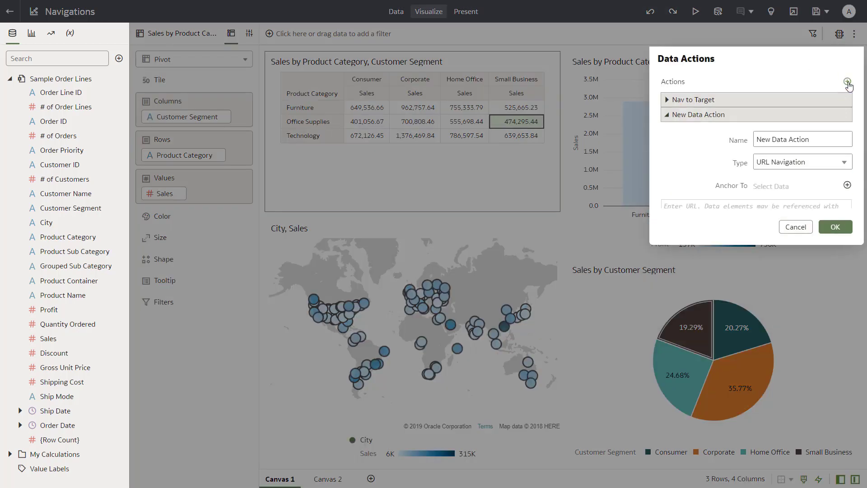
pyautogui.hotkey('ctrl', 'a')
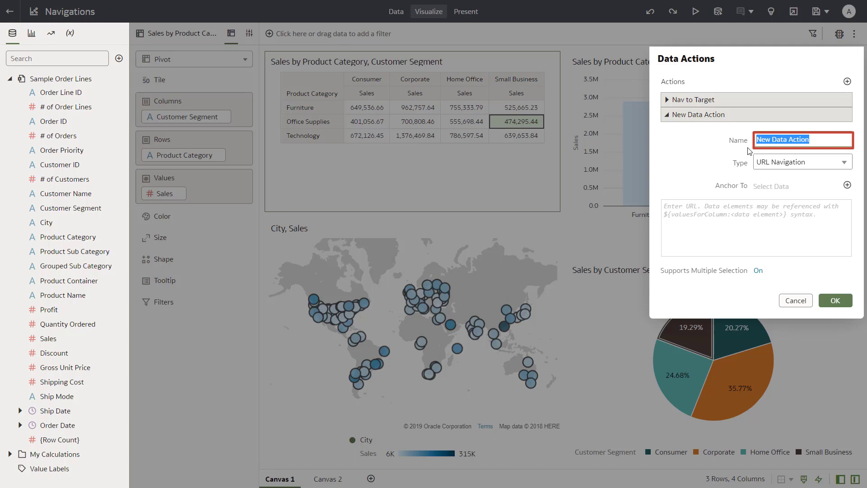
pyautogui.write('Nav to URL')
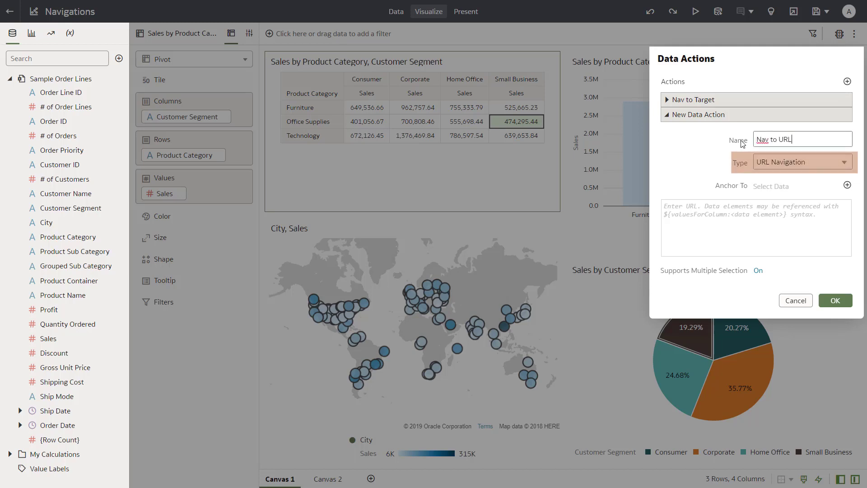
pyautogui.click(701, 225)
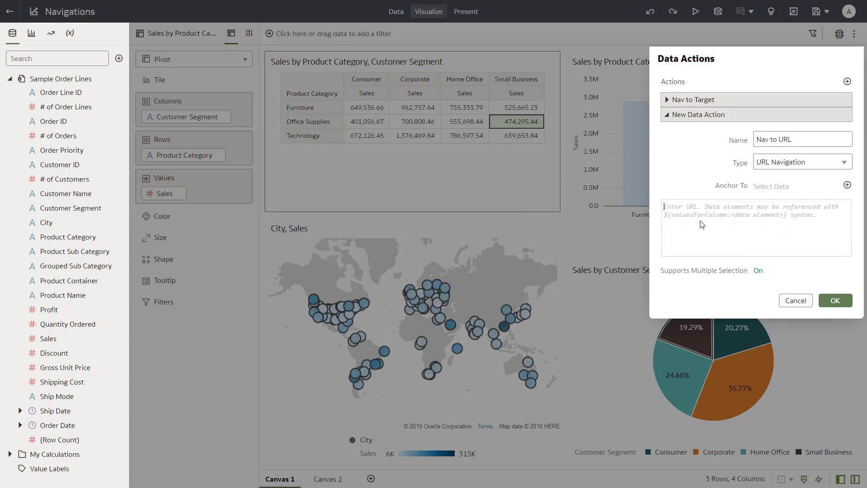
pyautogui.write('https://google.')
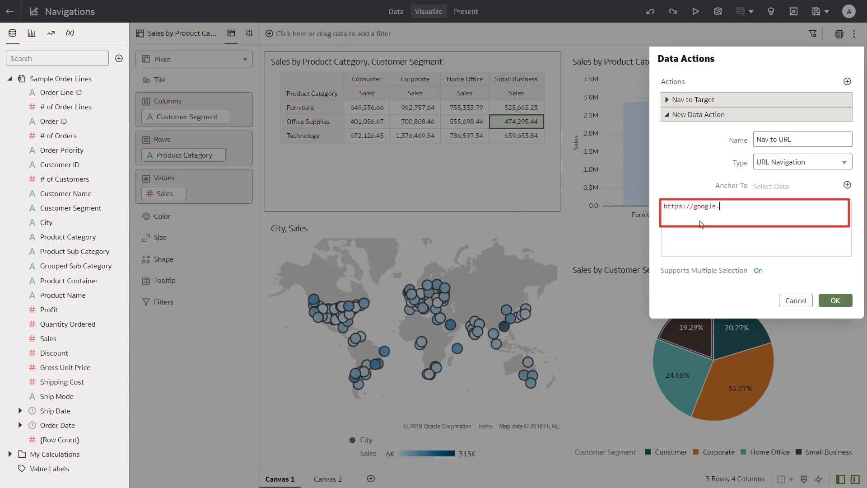
pyautogui.write('co.in/search?')
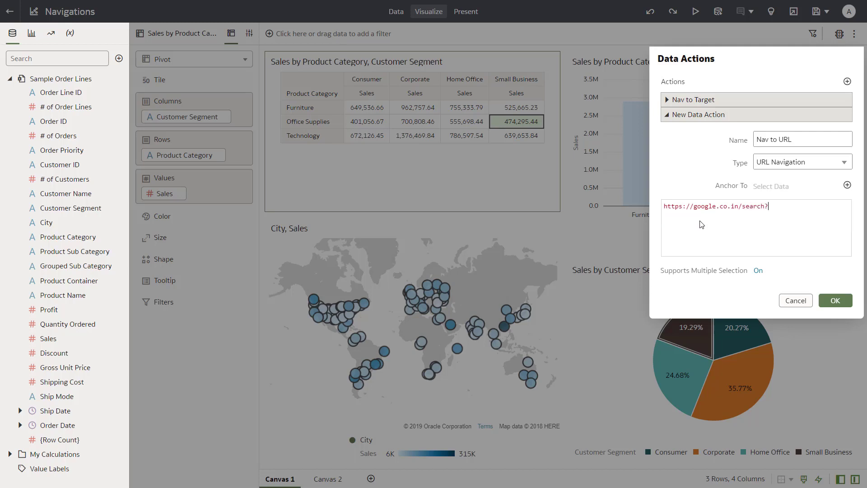
pyautogui.write('q=${')
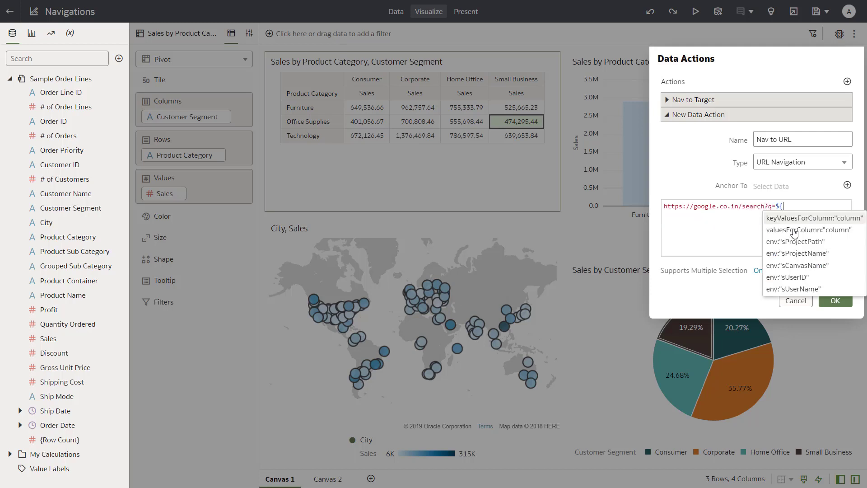
pyautogui.click(792, 231)
pyautogui.scroll(-5, 821, 271)
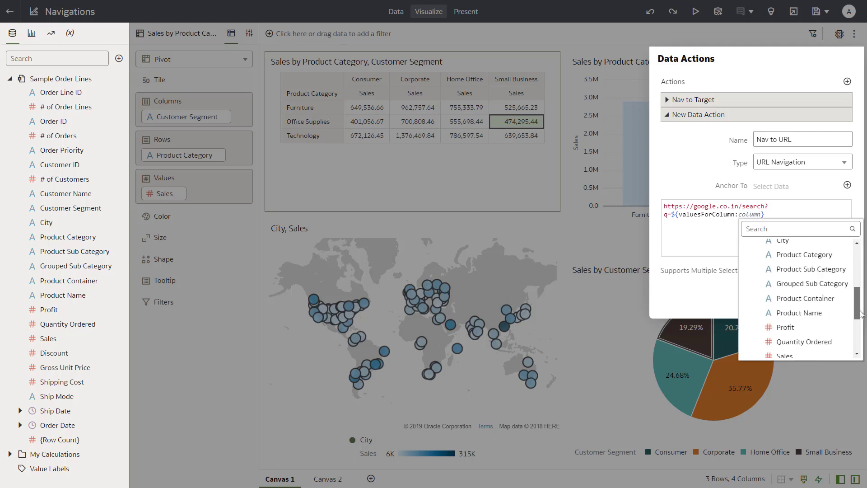
pyautogui.scroll(2, 821, 271)
pyautogui.click(821, 271)
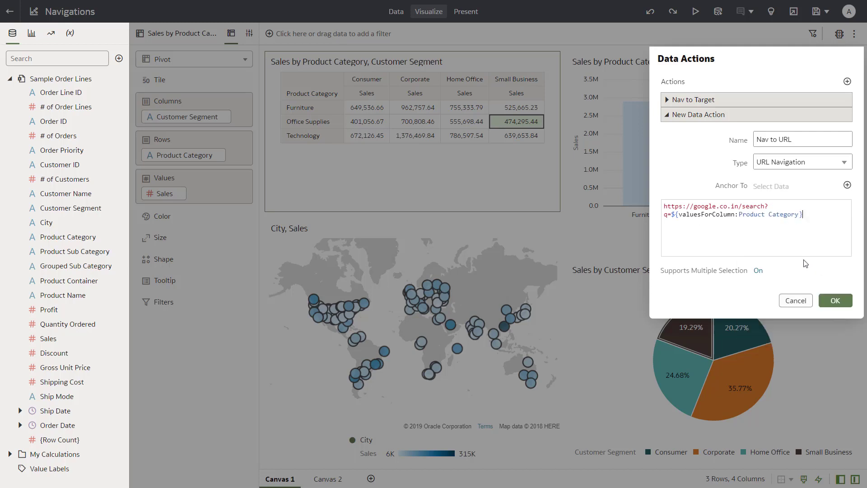
pyautogui.click(831, 299)
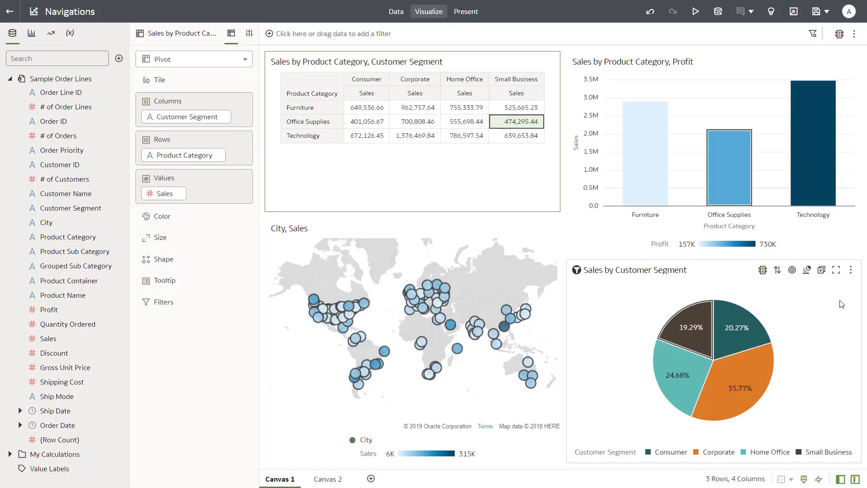
# Step: Run Nav to URL from the pivot's Technology, Consumer cell to open the Google search
pyautogui.rightClick(375, 136)
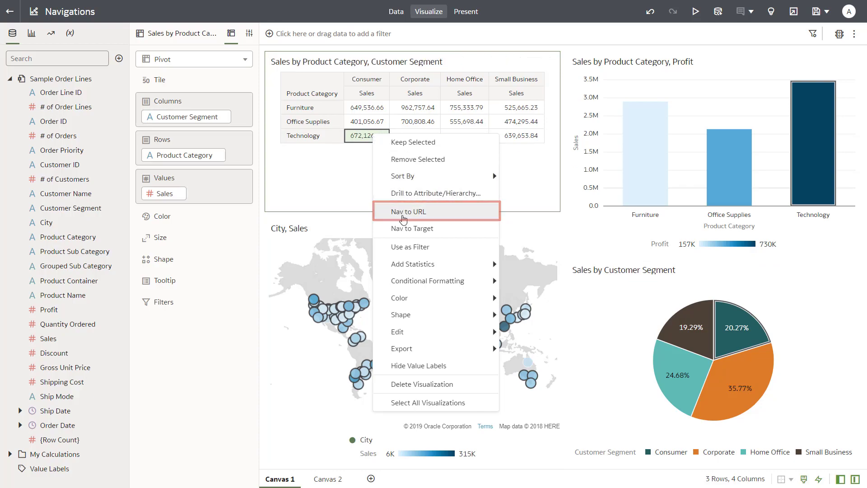
pyautogui.click(403, 219)
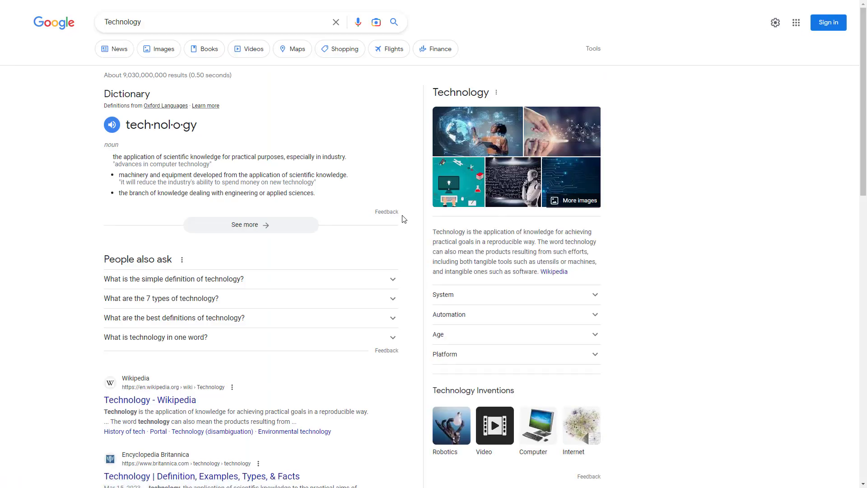